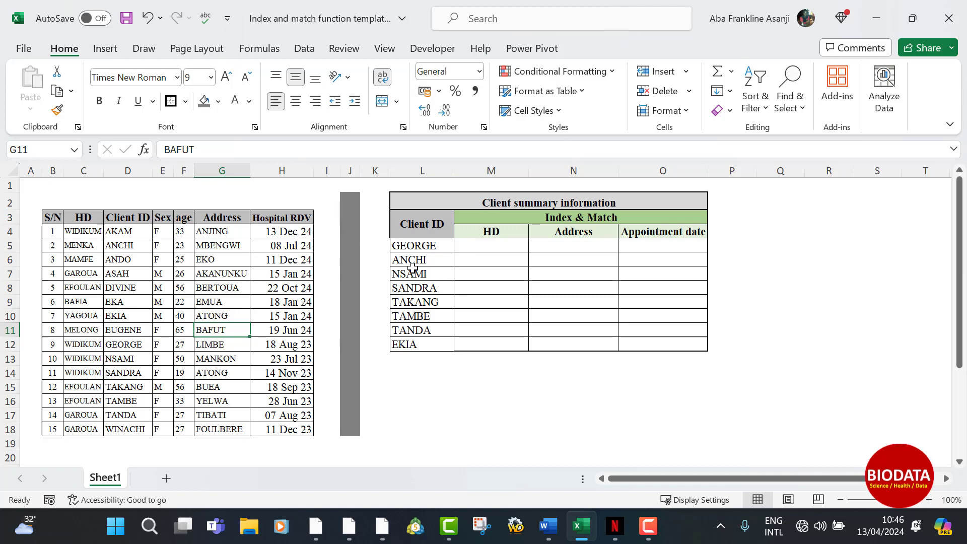
In cell M5, begin an INDEX formula that uses the HD column range C4:C18 as its array
{"action": "left_click", "coordinate": [493, 246]}
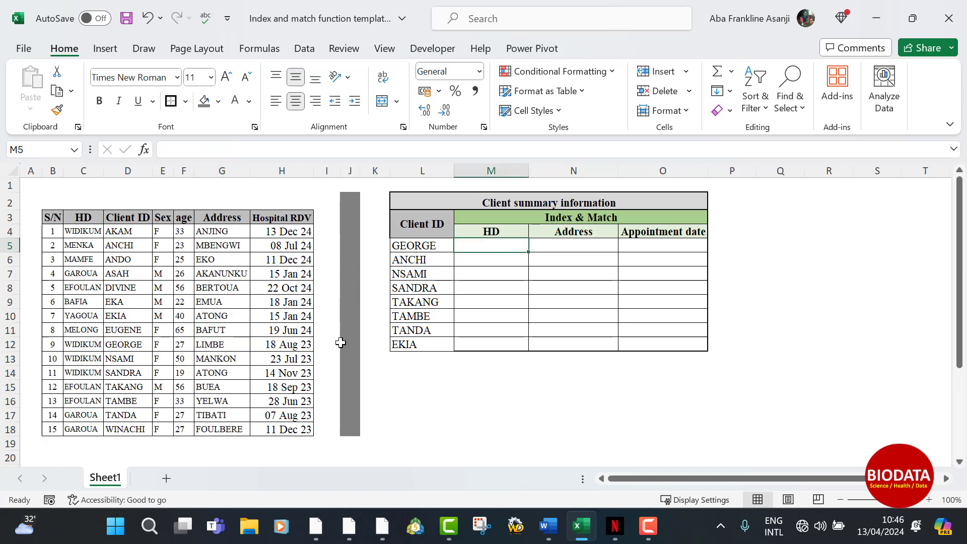
{"action": "left_click", "coordinate": [345, 149]}
{"action": "type", "text": "="}
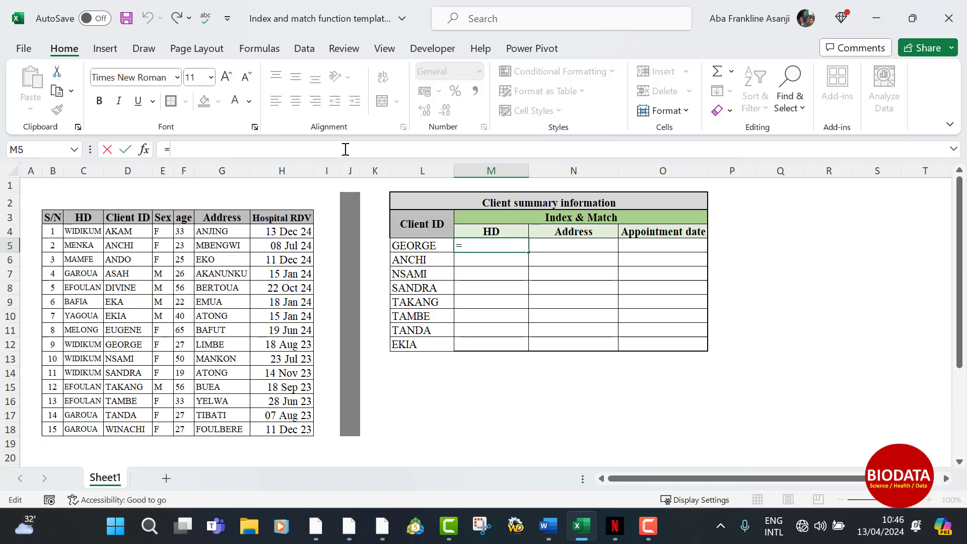
{"action": "type", "text": "index("}
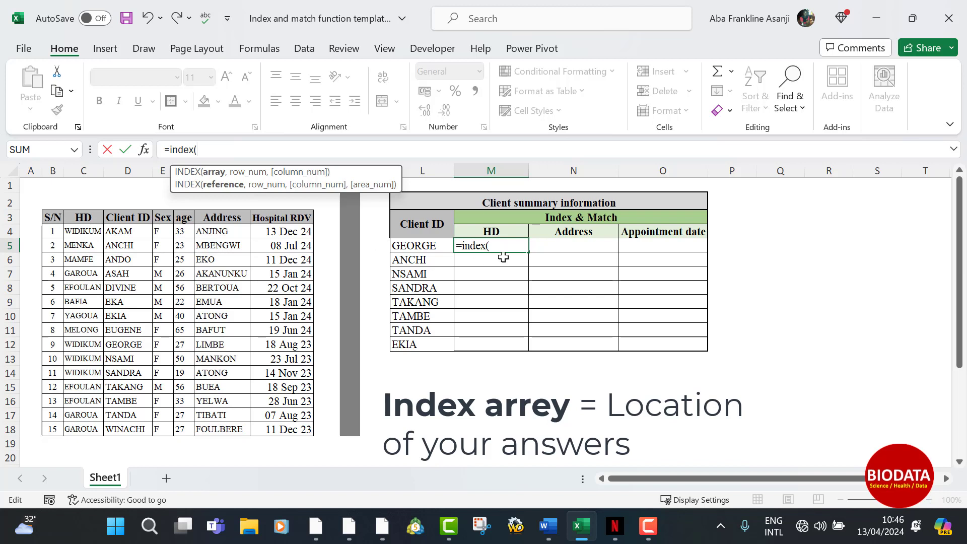
{"action": "mouse_move", "coordinate": [83, 232]}
{"action": "left_mouse_down"}
{"action": "mouse_move", "coordinate": [70, 373]}
{"action": "mouse_move", "coordinate": [79, 441]}
{"action": "left_mouse_up"}
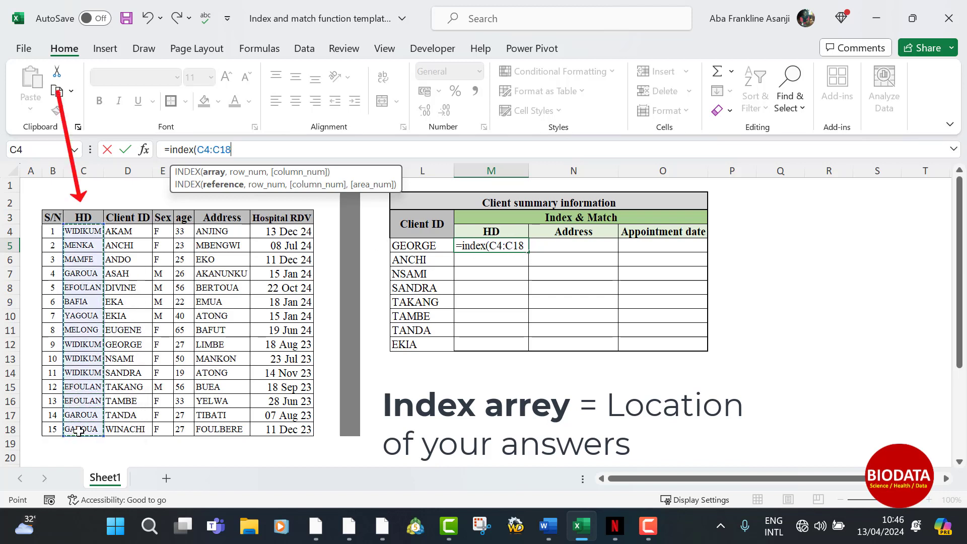
{"action": "type", "text": ","}
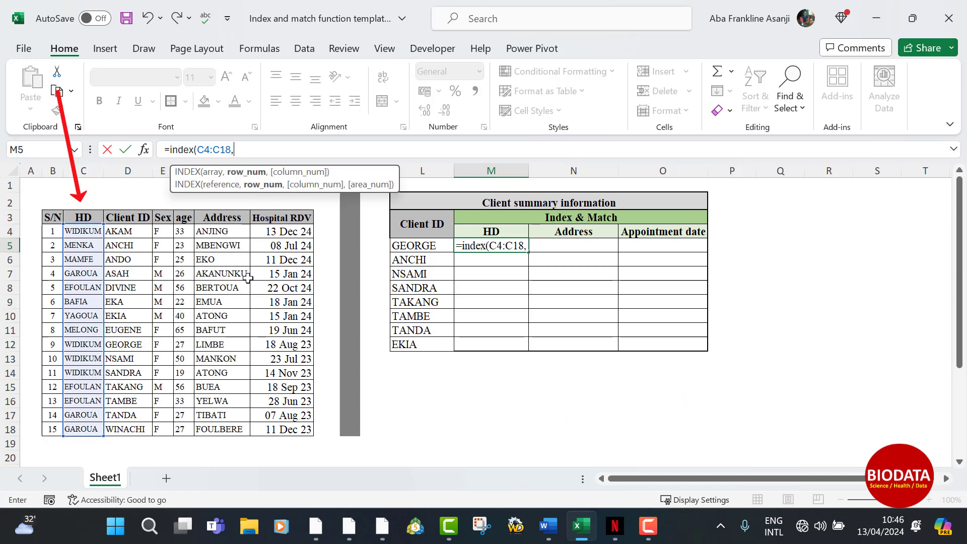
Complete the M5 formula with an exact MATCH of L5 in D4:D18, and check the result against the client's source record
{"action": "type", "text": "match("}
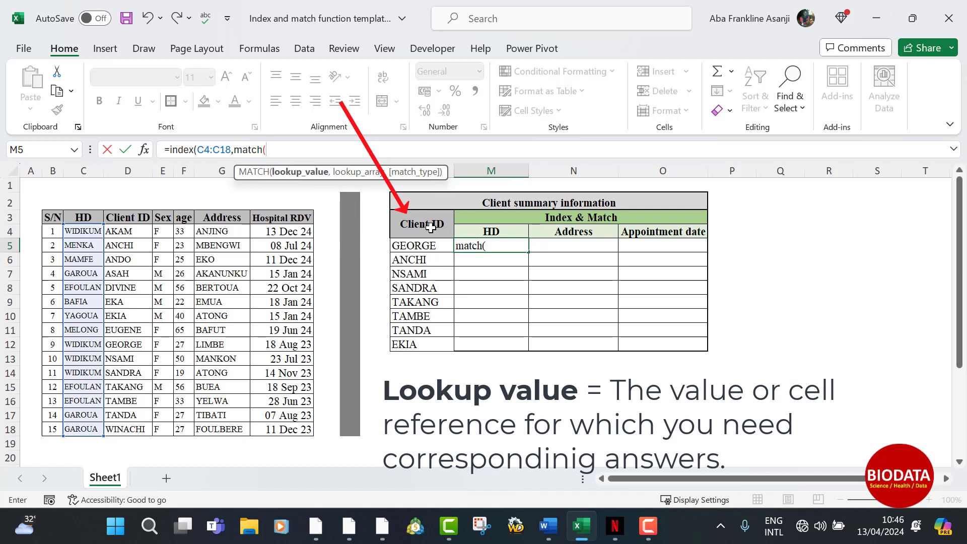
{"action": "left_click", "coordinate": [429, 245]}
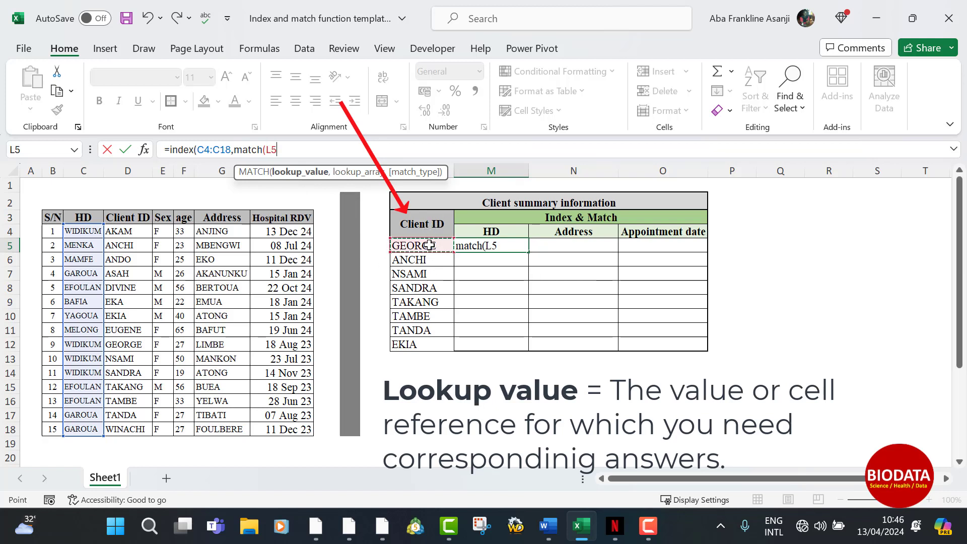
{"action": "type", "text": ","}
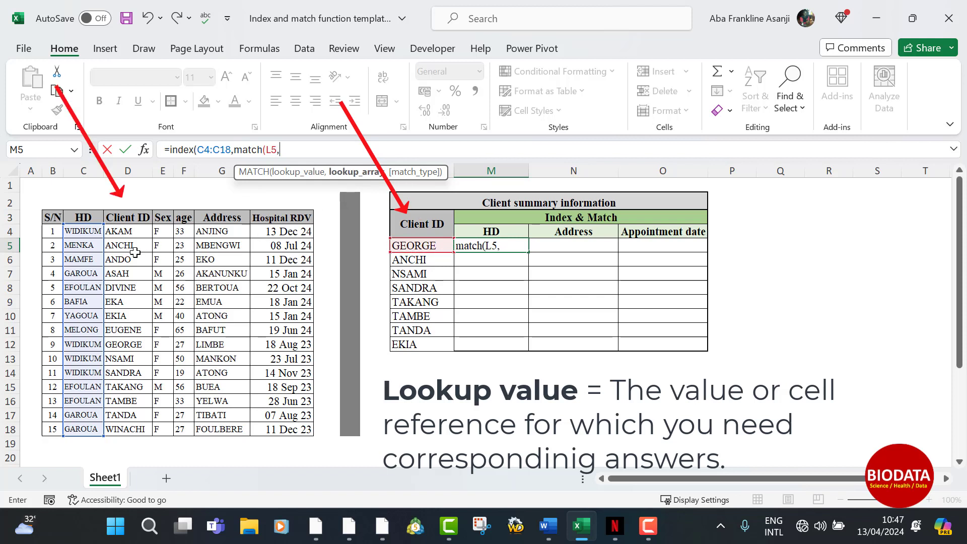
{"action": "left_click_drag", "start_coordinate": [132, 232], "coordinate": [137, 437]}
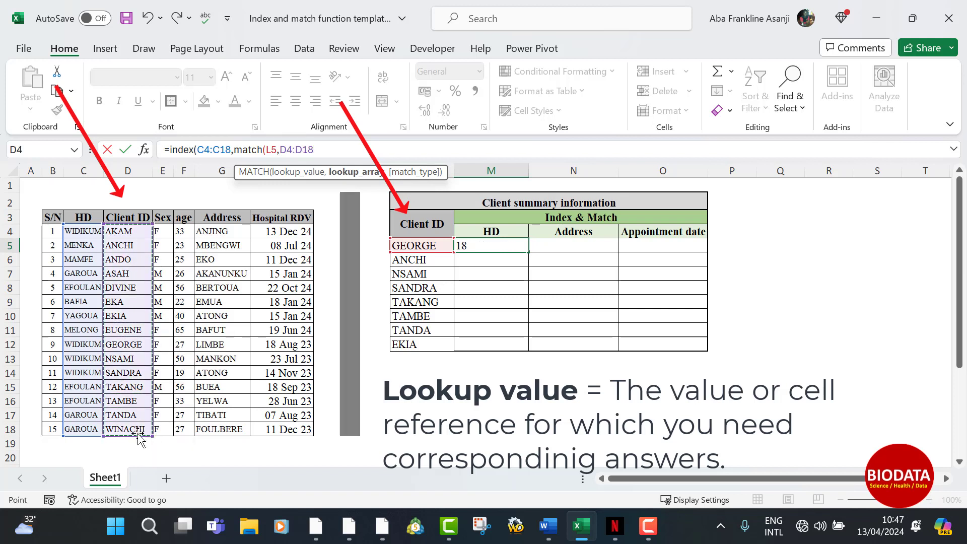
{"action": "type", "text": ",0"}
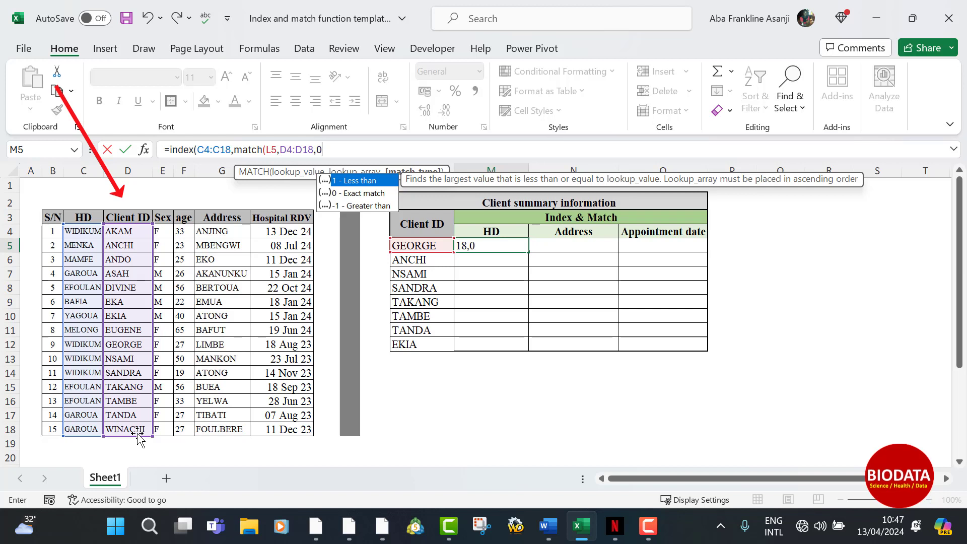
{"action": "type", "text": "))"}
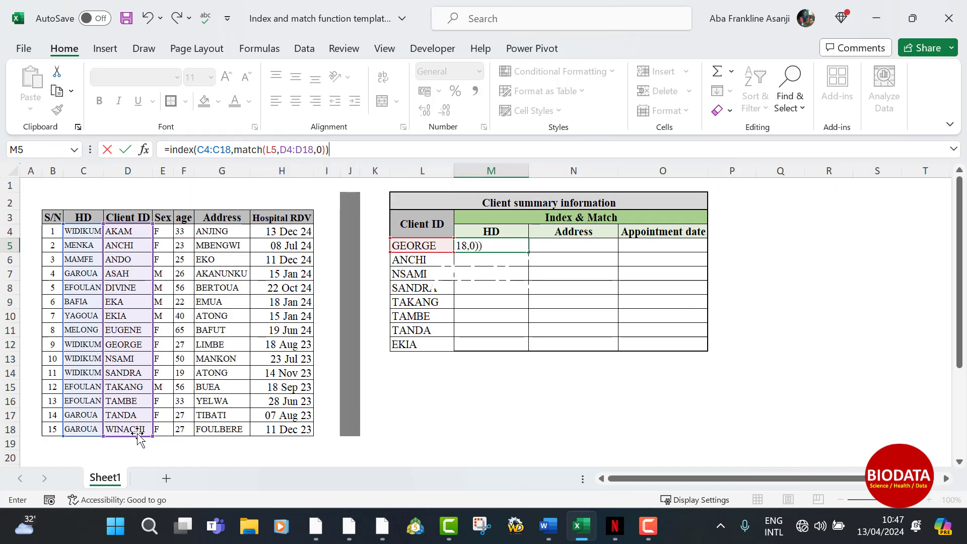
{"action": "key", "text": "Return"}
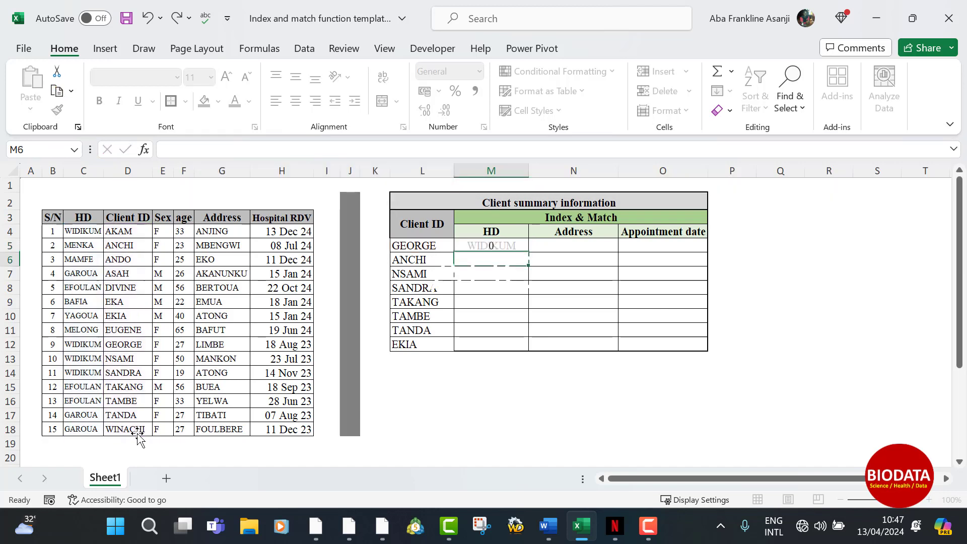
{"action": "left_click", "coordinate": [438, 247]}
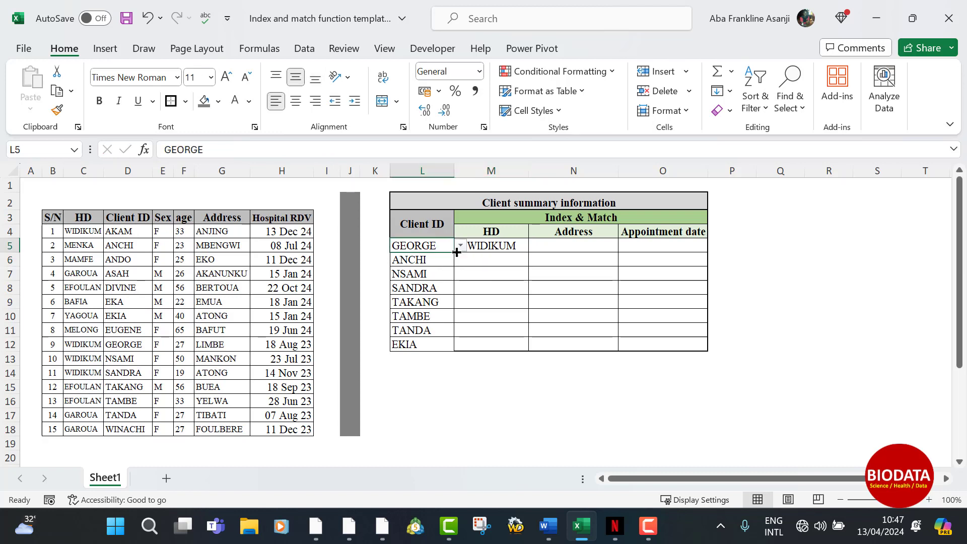
{"action": "left_click", "coordinate": [499, 247]}
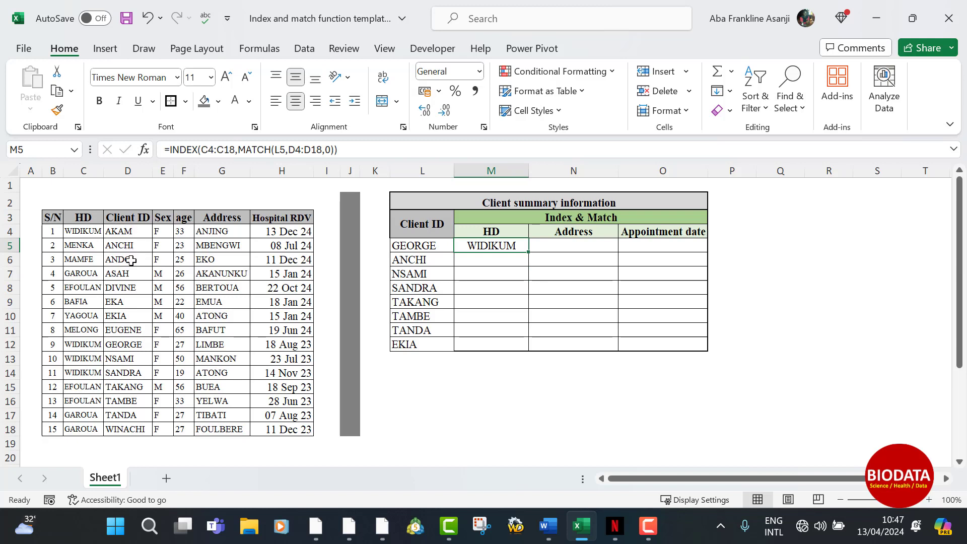
{"action": "left_click", "coordinate": [125, 347]}
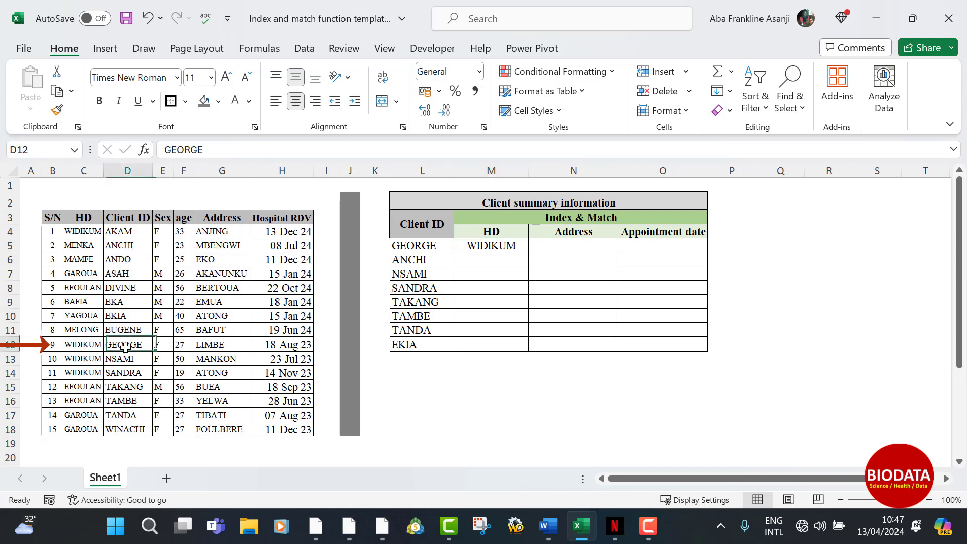
{"action": "left_click", "coordinate": [76, 348]}
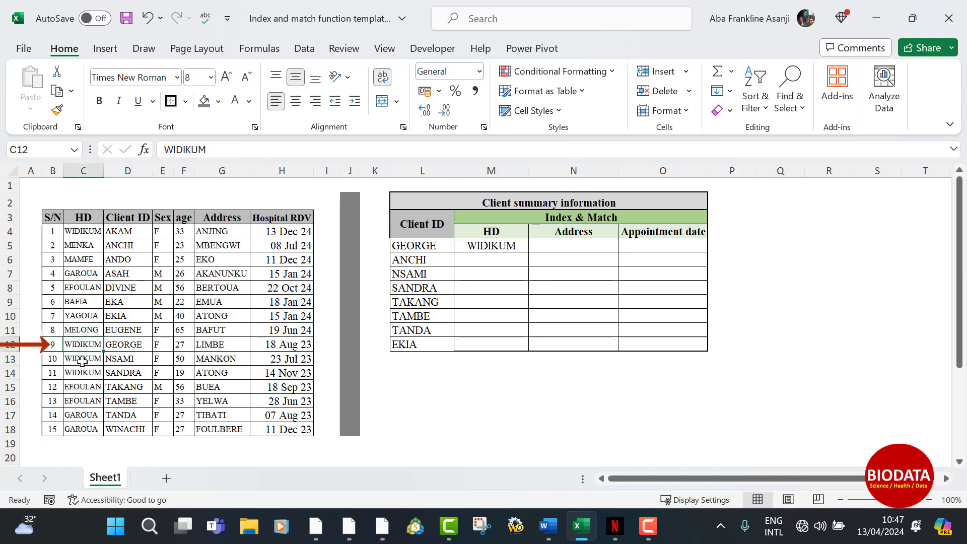
Make the INDEX array in the M5 formula absolute as $C$4:$C$18
{"action": "left_click", "coordinate": [485, 248]}
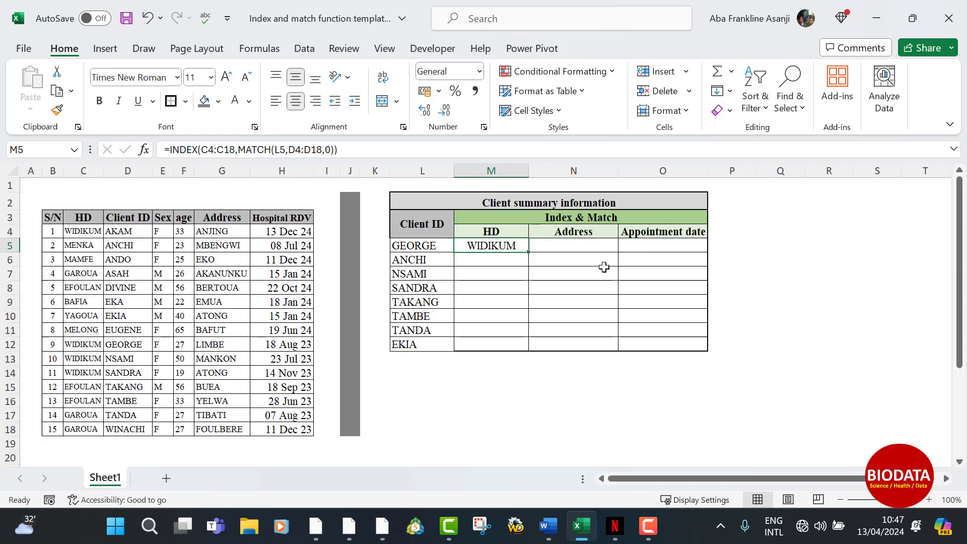
{"action": "left_click", "coordinate": [202, 148]}
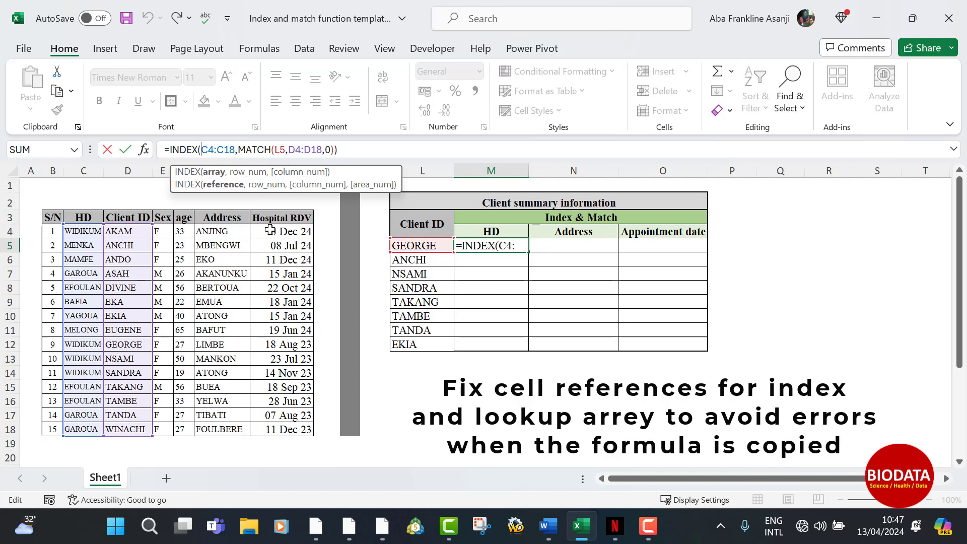
{"action": "type", "text": "$C"}
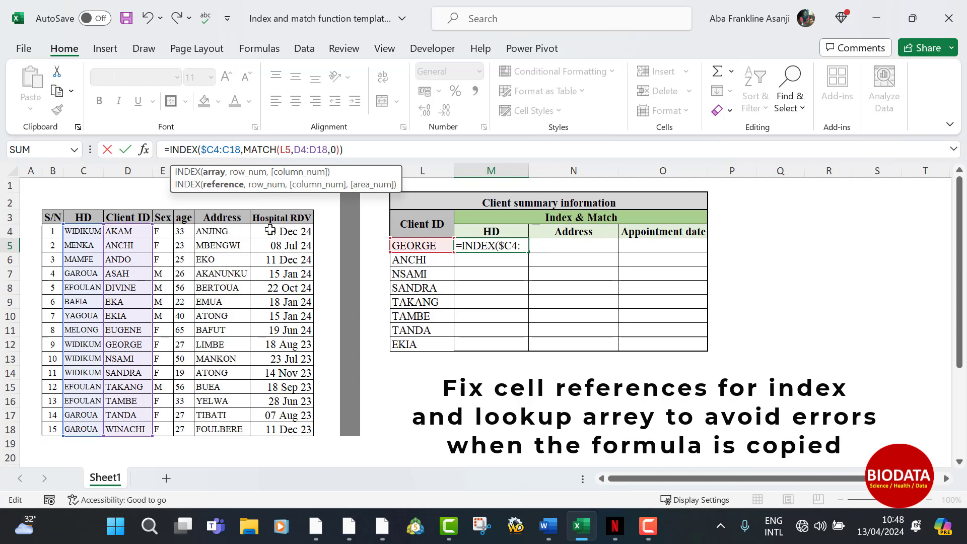
{"action": "type", "text": "$"}
{"action": "key", "text": "Right"}
{"action": "key", "text": "Right"}
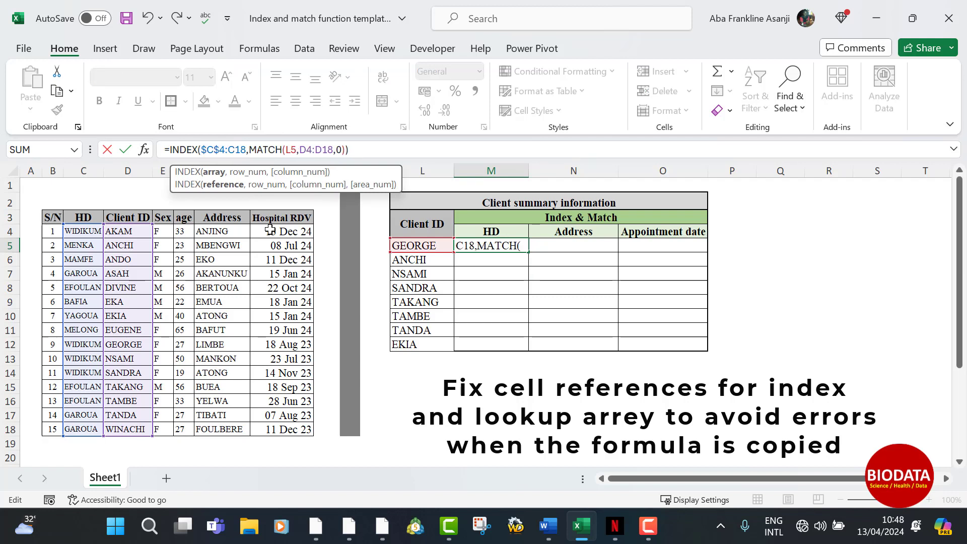
{"action": "type", "text": "$"}
{"action": "key", "text": "Right"}
{"action": "type", "text": "$"}
Make the MATCH lookup array in the M5 formula absolute as $D$4:$D$18 and commit the formula
{"action": "key", "text": "Right"}
{"action": "key", "text": "Right"}
{"action": "key", "text": "Right"}
{"action": "key", "text": "Right"}
{"action": "key", "text": "Right"}
{"action": "key", "text": "Right"}
{"action": "key", "text": "Right"}
{"action": "key", "text": "Right"}
{"action": "key", "text": "Right"}
{"action": "key", "text": "Right"}
{"action": "key", "text": "Right"}
{"action": "key", "text": "Right"}
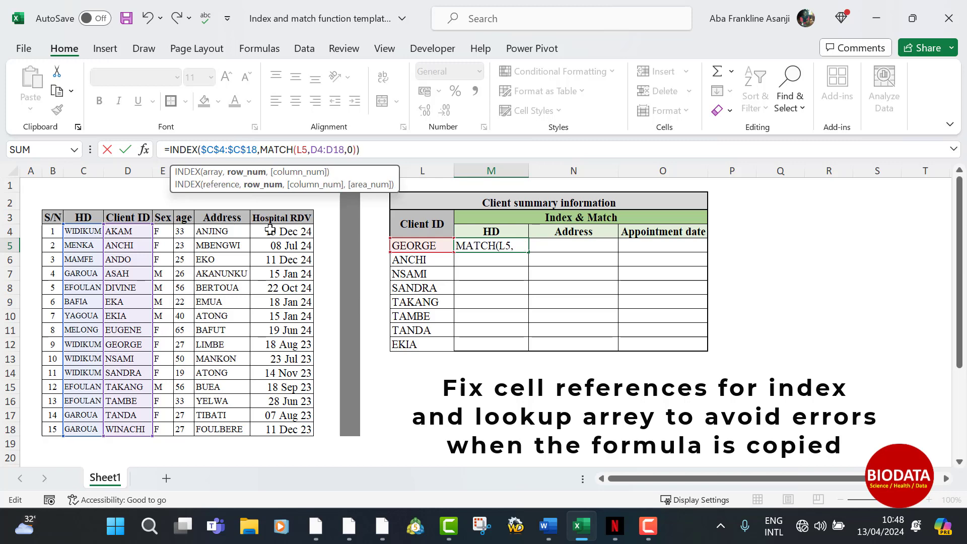
{"action": "key", "text": "Right"}
{"action": "key", "text": "Right"}
{"action": "key", "text": "Right"}
{"action": "key", "text": "Right"}
{"action": "key", "text": "Right"}
{"action": "key", "text": "Right"}
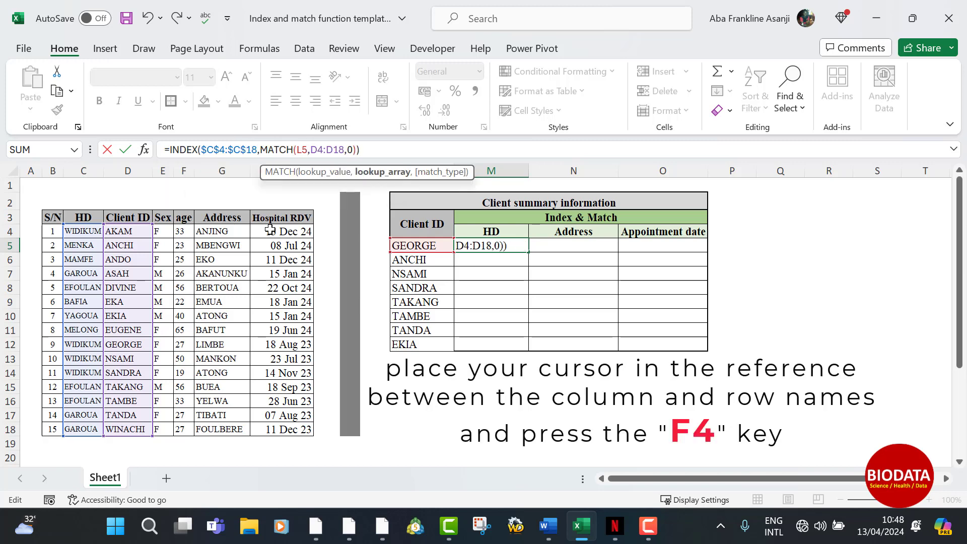
{"action": "type", "text": "$C$"}
{"action": "key", "text": "Right"}
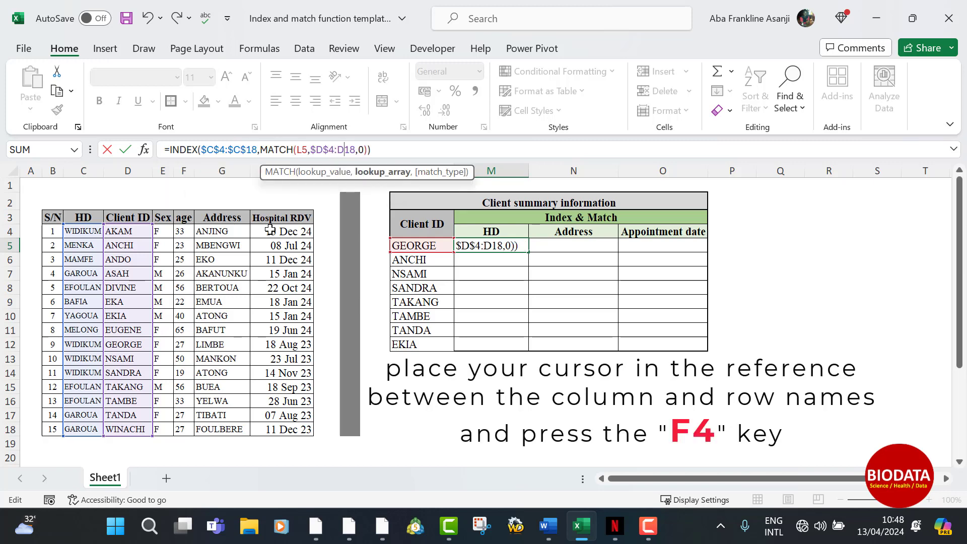
{"action": "type", "text": "$C"}
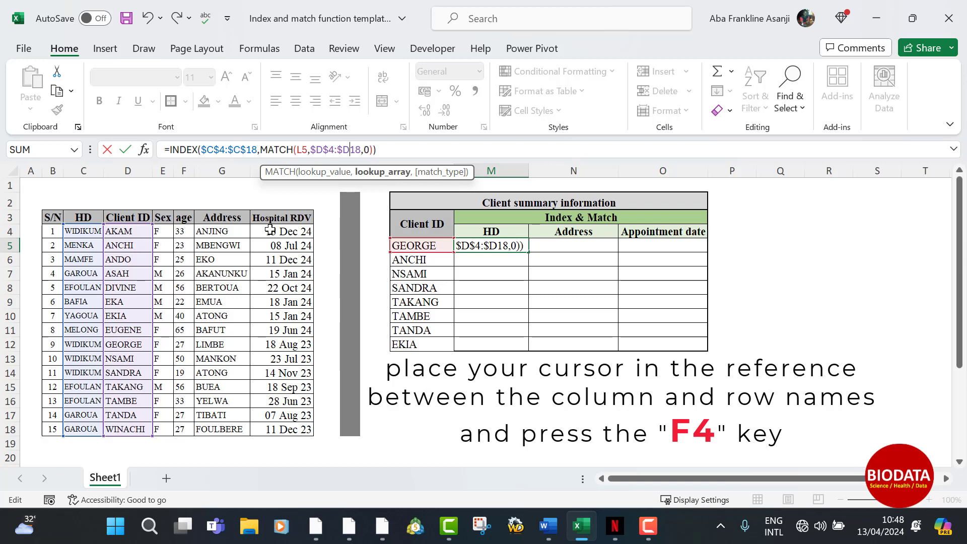
{"action": "type", "text": "$"}
{"action": "key", "text": "Return"}
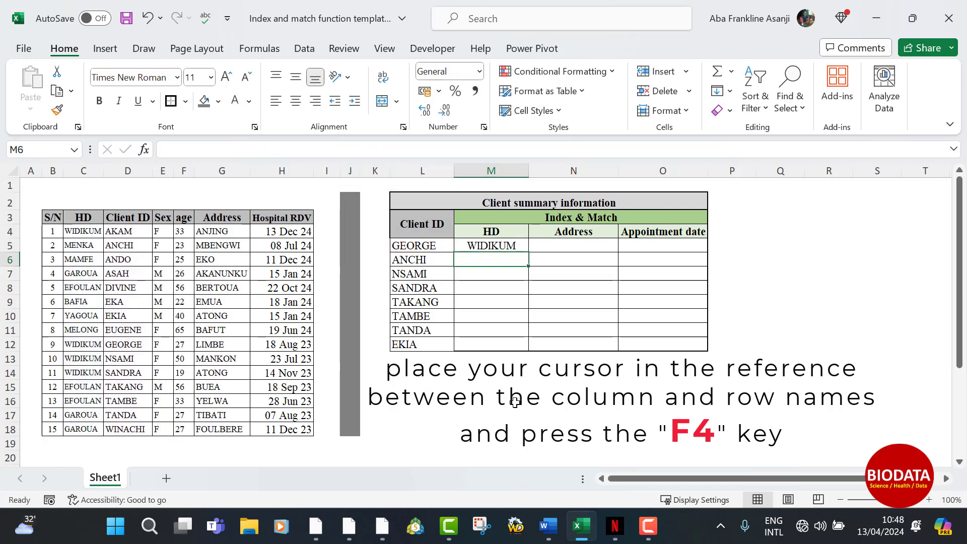
Copy the M5 formula text into the Address cell N5 and change its INDEX array to $G$4:$G$18
{"action": "left_click", "coordinate": [515, 246]}
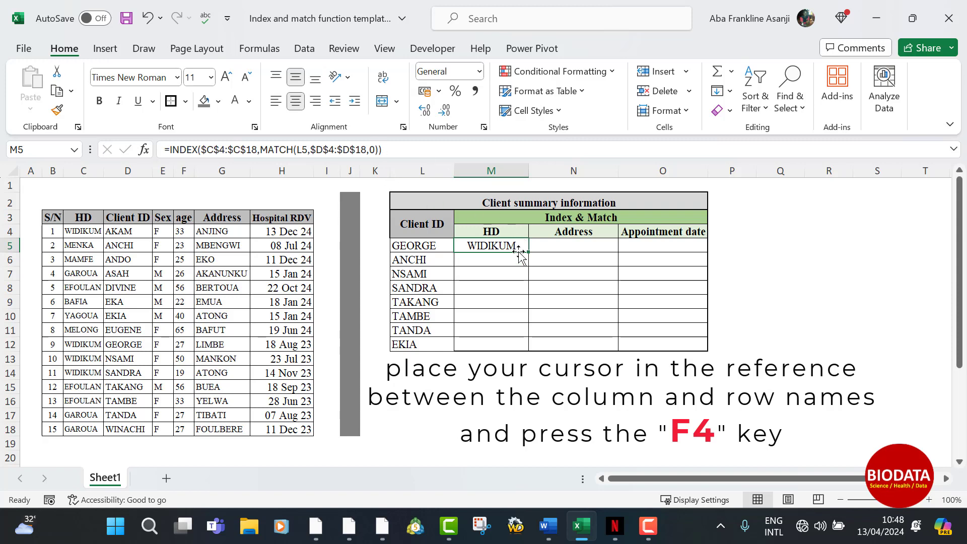
{"action": "left_click", "coordinate": [368, 151]}
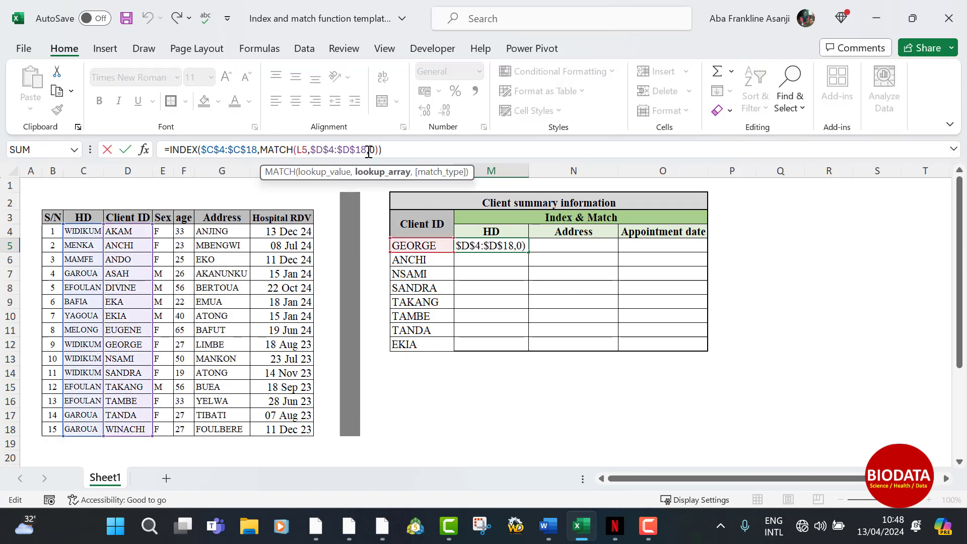
{"action": "left_click", "coordinate": [394, 152]}
{"action": "key", "text": "ctrl+a"}
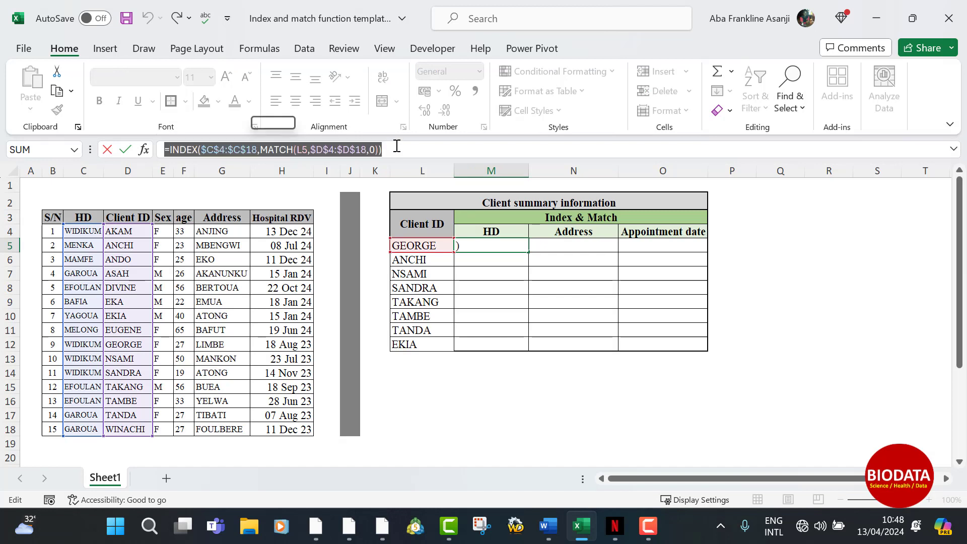
{"action": "key", "text": "ctrl+c"}
{"action": "key", "text": "Tab"}
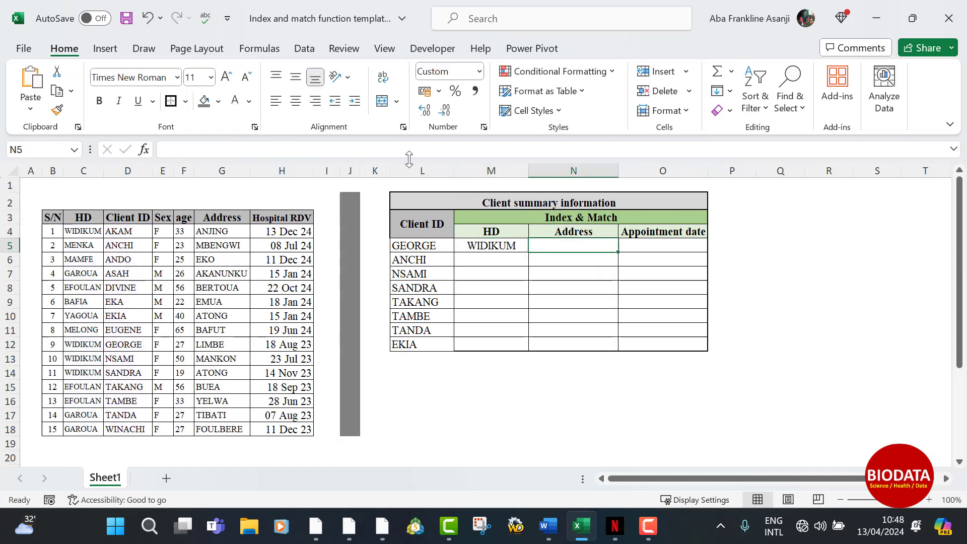
{"action": "left_click", "coordinate": [349, 155]}
{"action": "key", "text": "ctrl+v"}
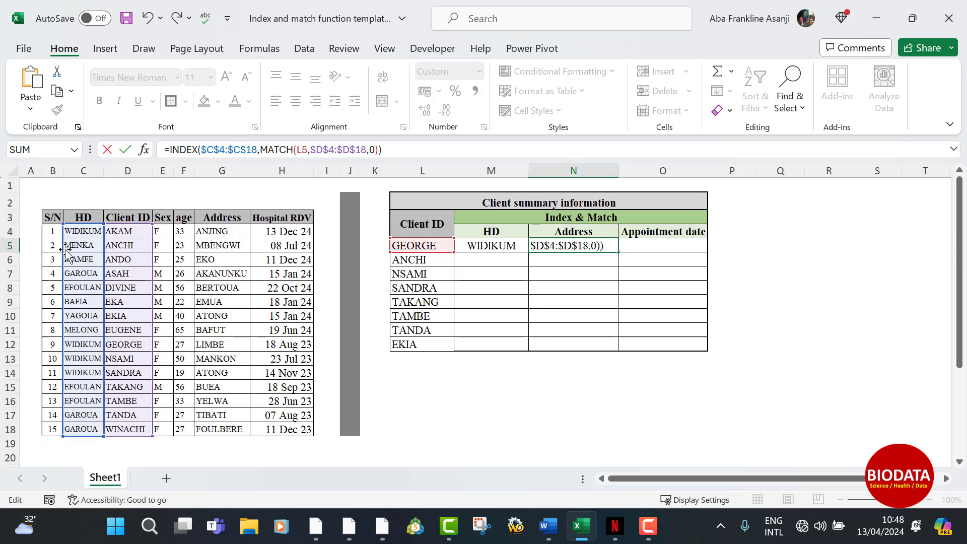
{"action": "left_click_drag", "start_coordinate": [65, 253], "coordinate": [225, 246]}
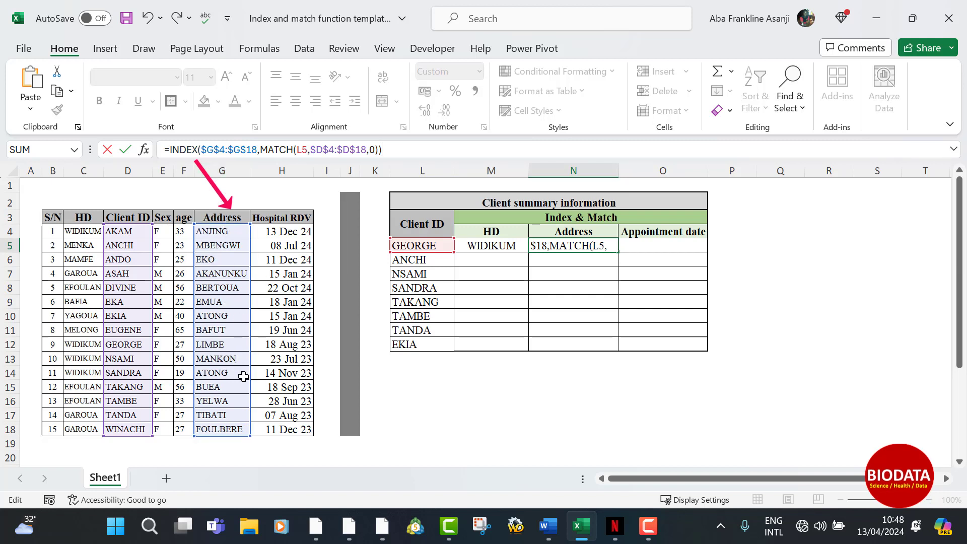
{"action": "key", "text": "Return"}
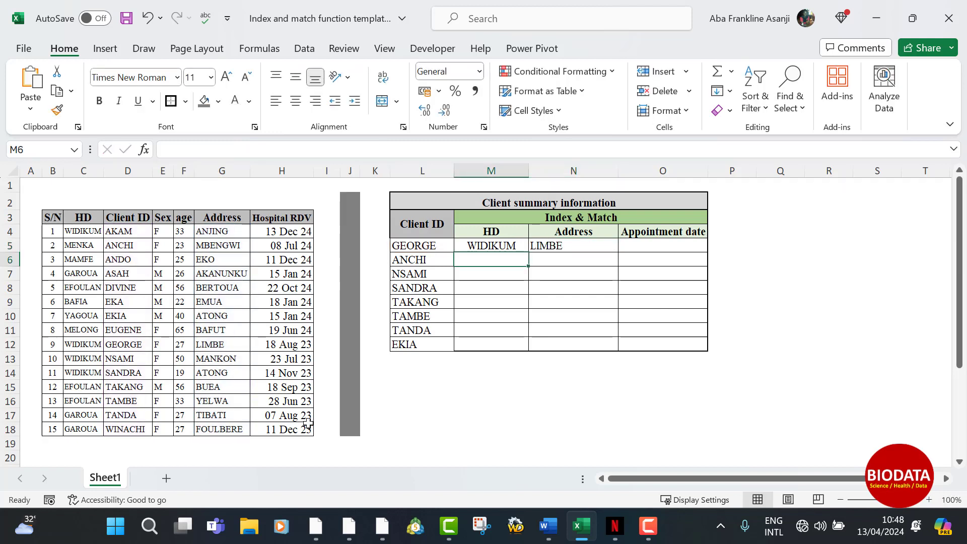
Copy the M5 formula text into the Appointment date cell O5 with INDEX array $H$4:$H$18, and check the date against source row 12
{"action": "left_click", "coordinate": [585, 245]}
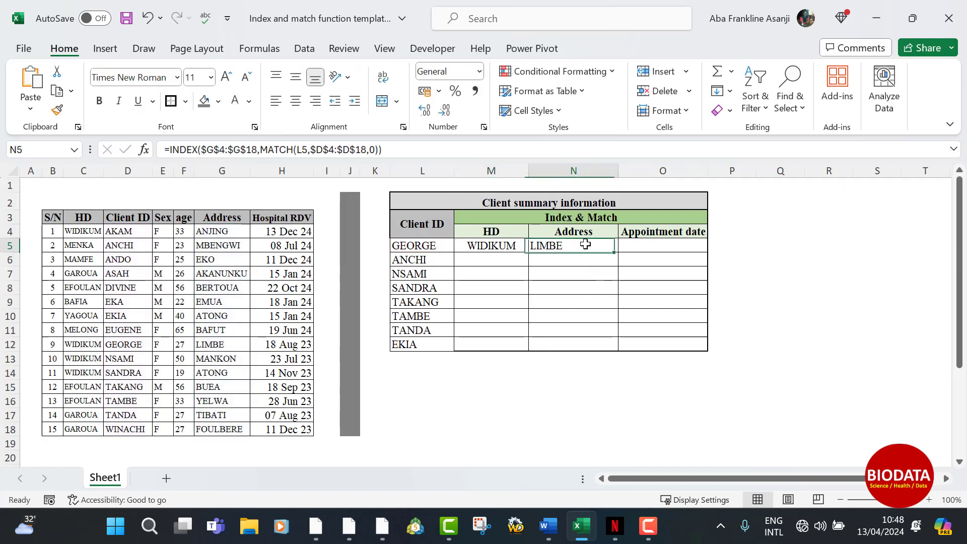
{"action": "left_click", "coordinate": [480, 242]}
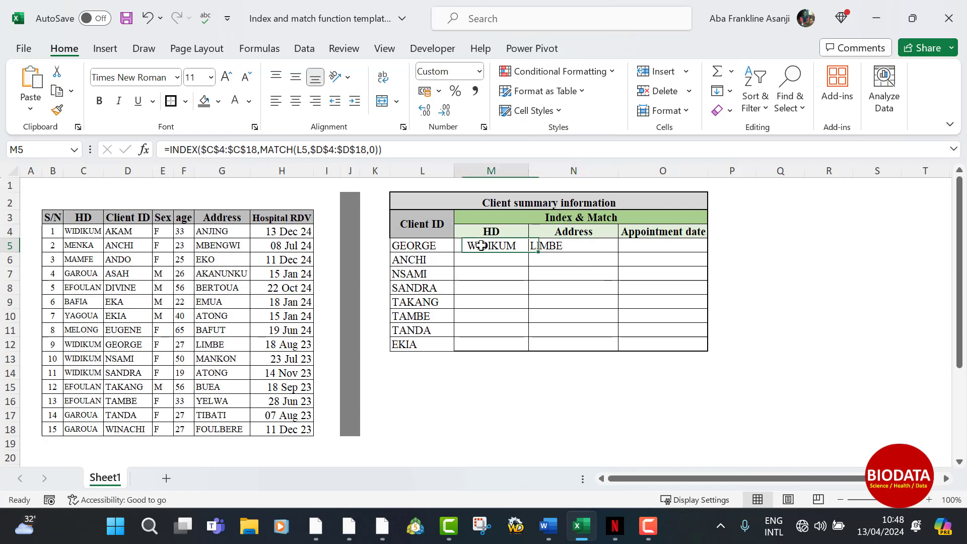
{"action": "left_click", "coordinate": [636, 248]}
{"action": "left_click", "coordinate": [353, 151]}
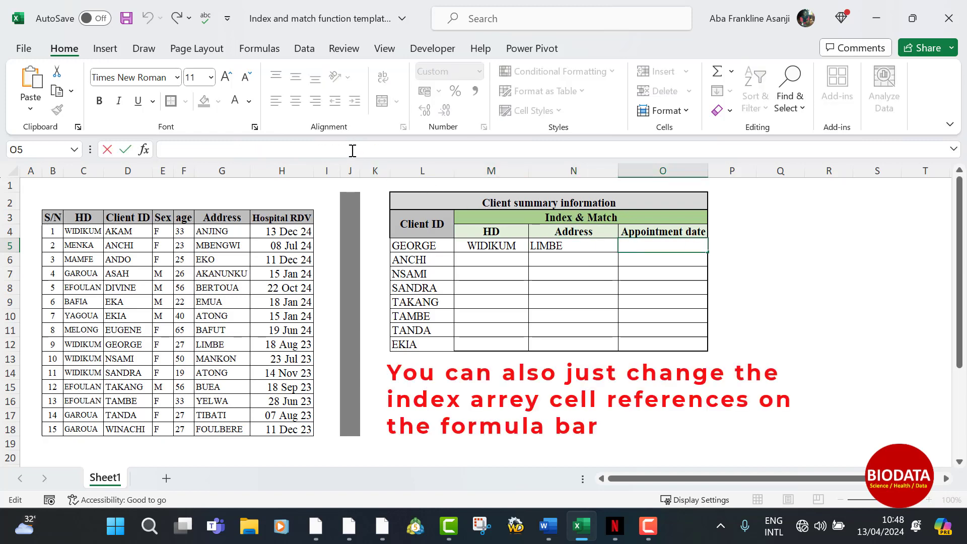
{"action": "key", "text": "ctrl+v"}
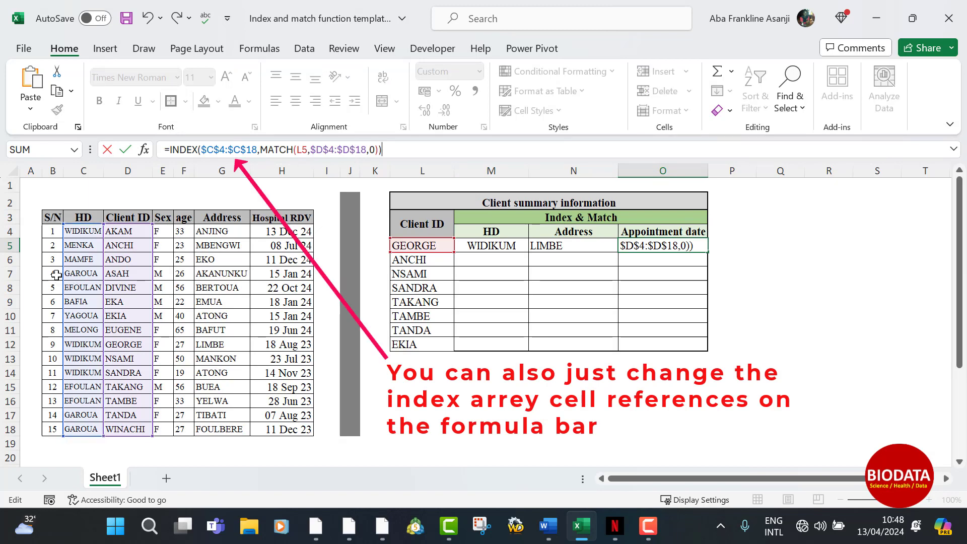
{"action": "left_click_drag", "start_coordinate": [92, 287], "coordinate": [278, 279]}
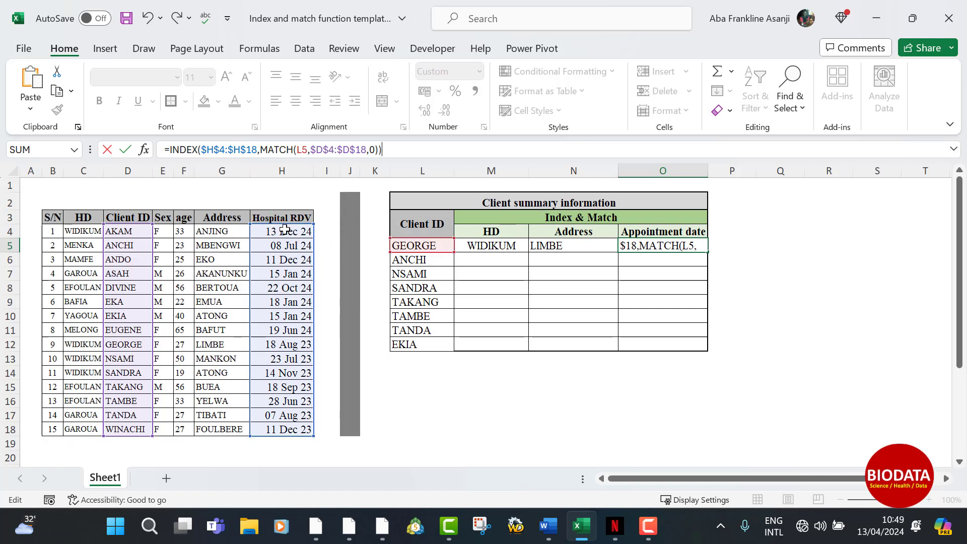
{"action": "key", "text": "Return"}
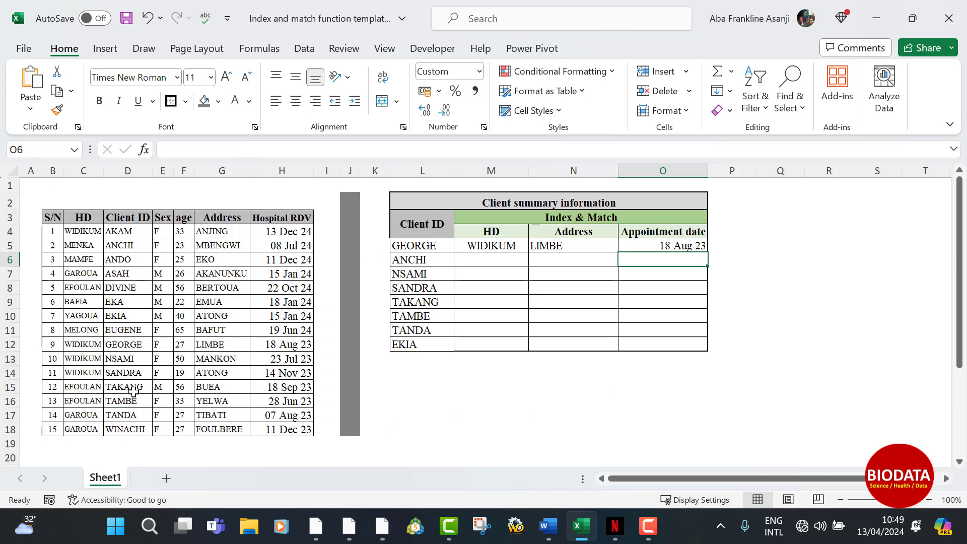
{"action": "left_click", "coordinate": [2, 344]}
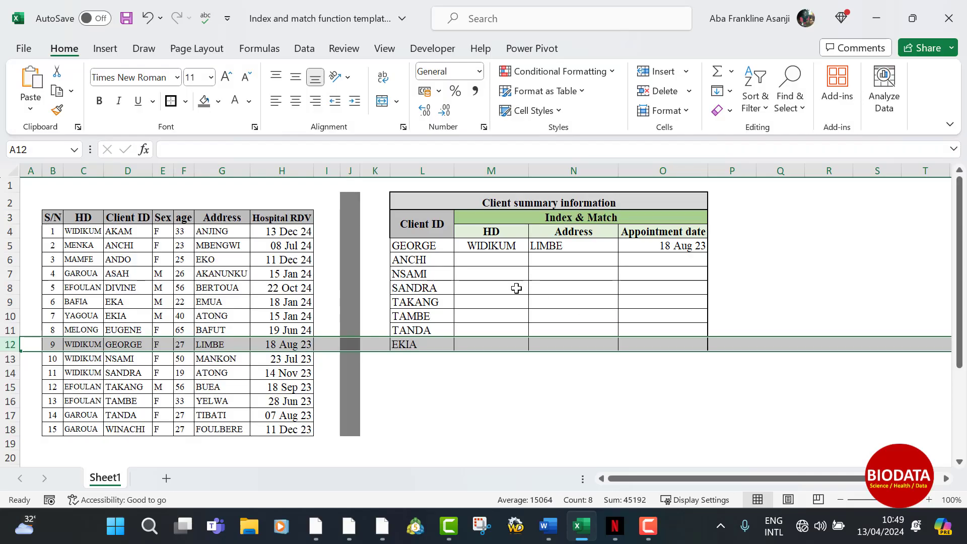
{"action": "left_click", "coordinate": [484, 372]}
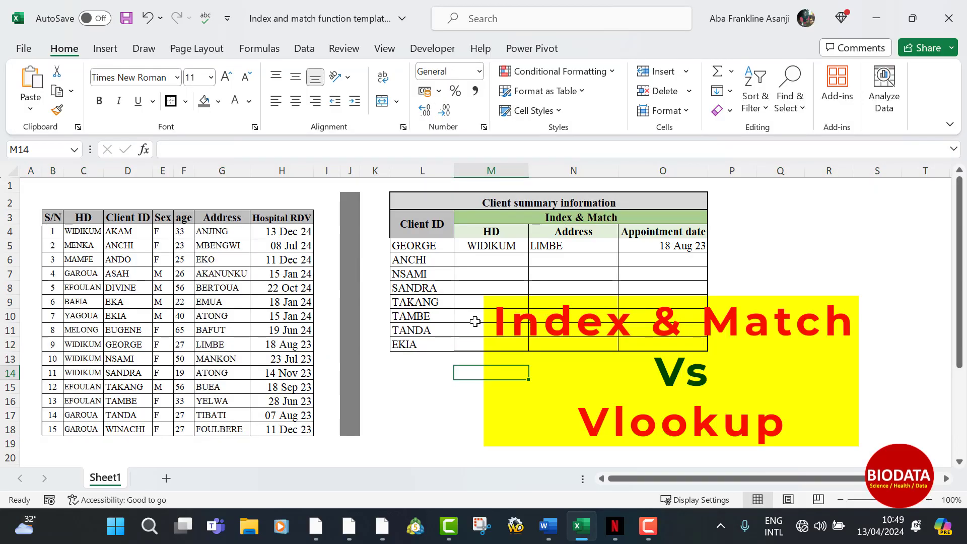
Review the ranges in the M5 formula and fill the M5:O5 formulas down through row 12
{"action": "left_click", "coordinate": [490, 246]}
{"action": "left_click", "coordinate": [464, 154]}
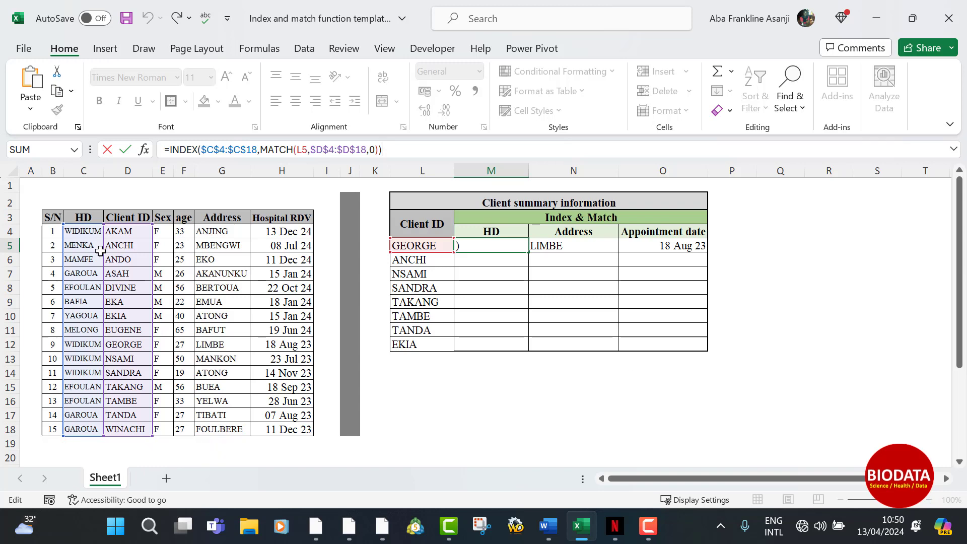
{"action": "key", "text": "Return"}
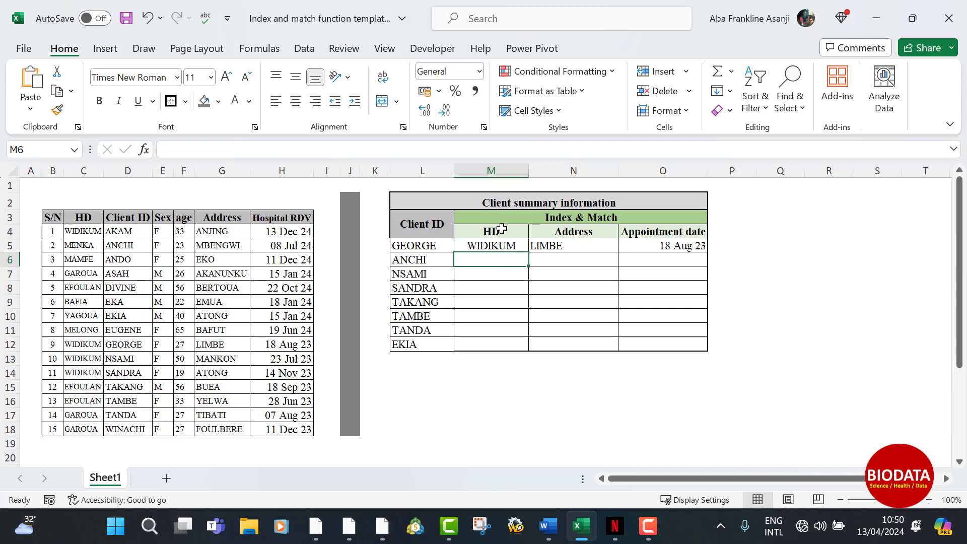
{"action": "left_click_drag", "start_coordinate": [498, 248], "coordinate": [711, 348]}
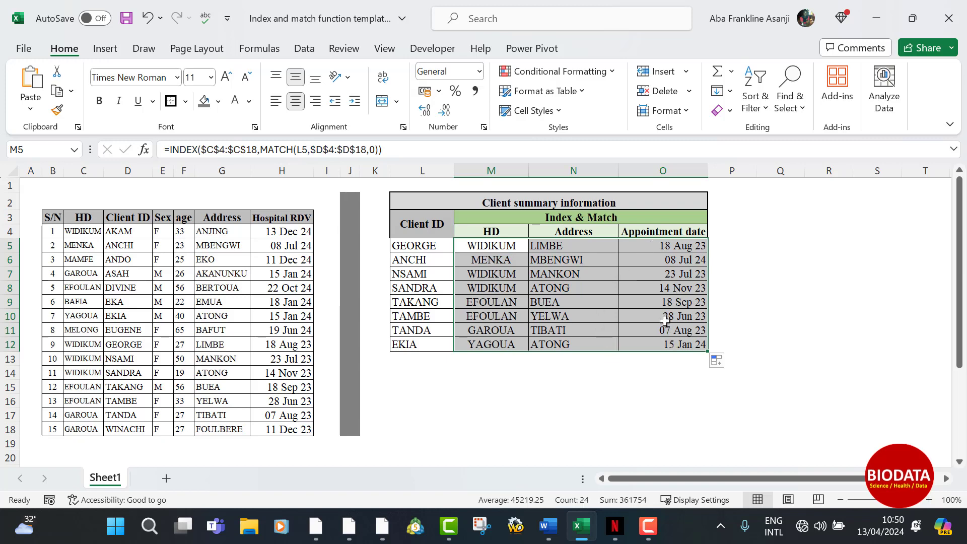
{"action": "left_click", "coordinate": [433, 246]}
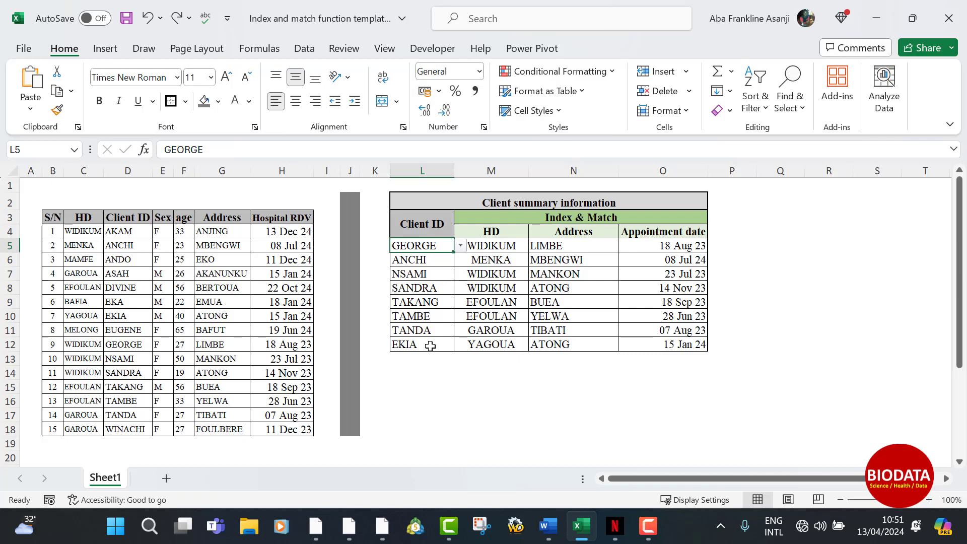
Change the Client ID in L7 to the same client as in L10
{"action": "left_click", "coordinate": [445, 272]}
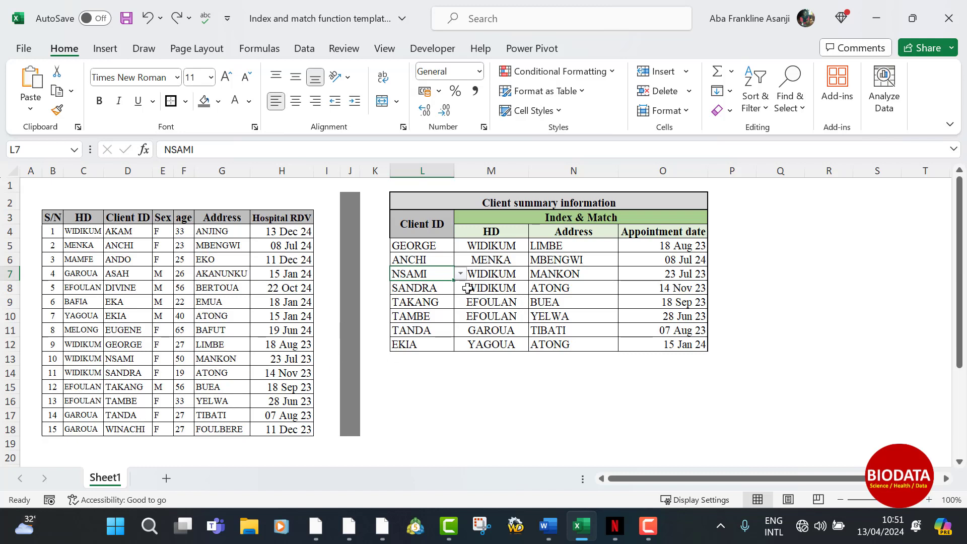
{"action": "left_click", "coordinate": [460, 273]}
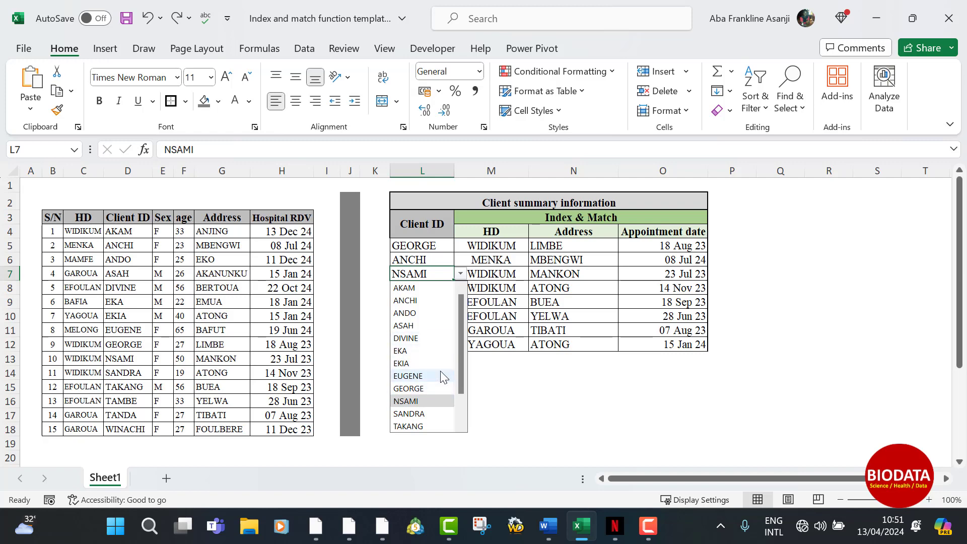
{"action": "scroll", "coordinate": [414, 399], "scroll_direction": "down", "scroll_amount": 3}
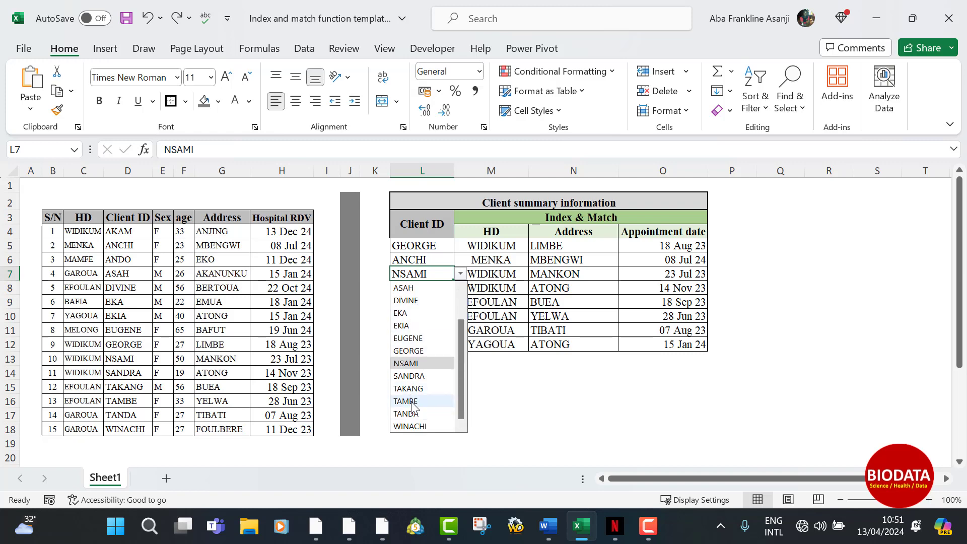
{"action": "left_click", "coordinate": [414, 407]}
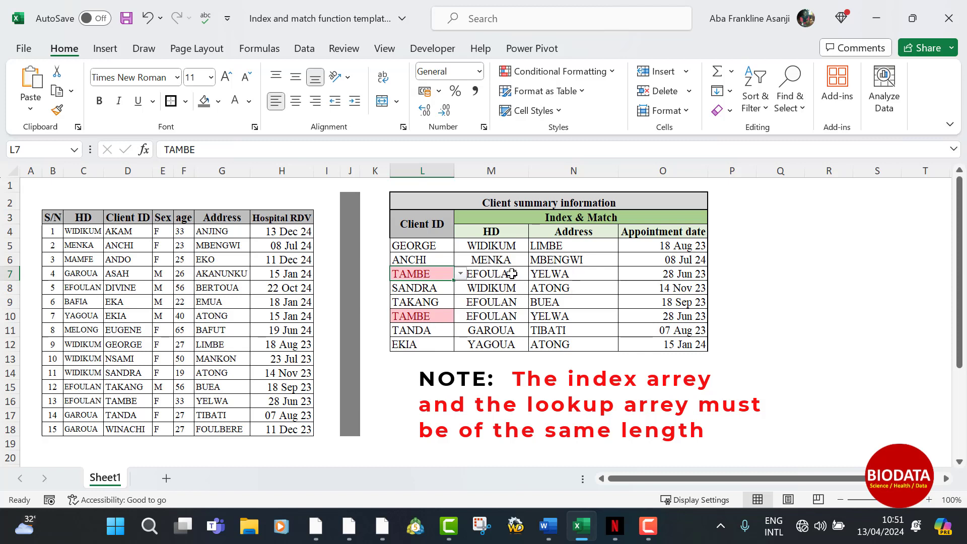
Compare the HD, address and appointment date of the repeated client in summary rows 7 and 10
{"action": "left_click", "coordinate": [564, 272]}
{"action": "left_click", "coordinate": [704, 275]}
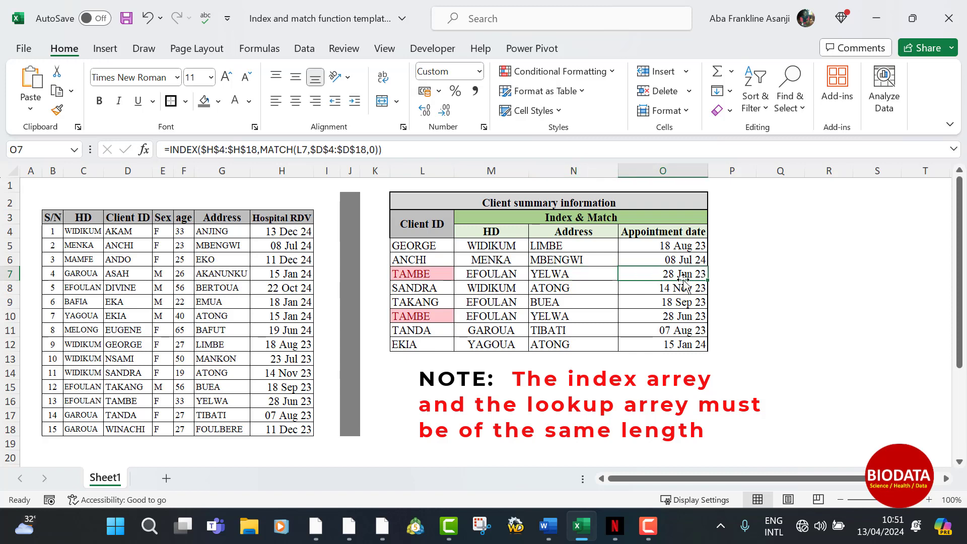
{"action": "left_click_drag", "start_coordinate": [442, 273], "coordinate": [655, 273]}
{"action": "left_click_drag", "start_coordinate": [430, 317], "coordinate": [682, 309]}
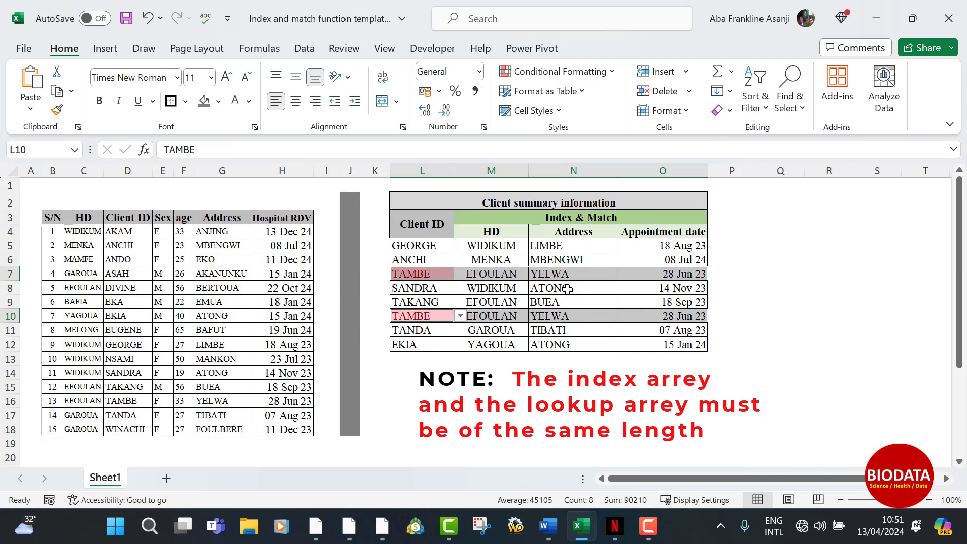
{"action": "left_click", "coordinate": [411, 386]}
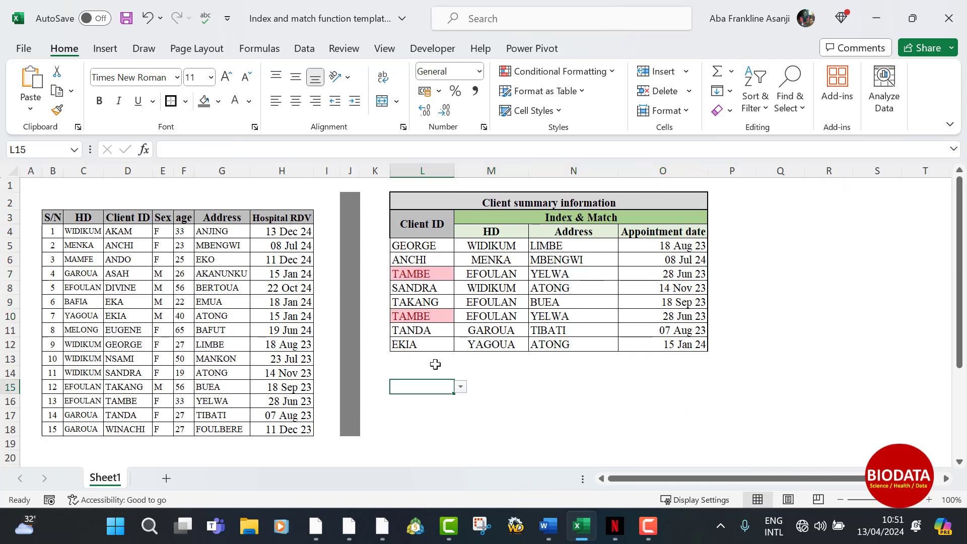